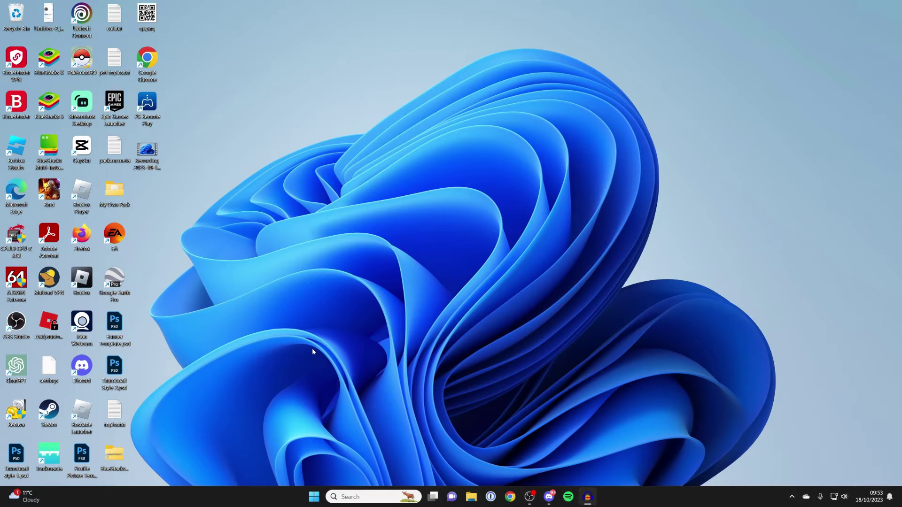
- Launch the Settings app from the Start menu's pinned apps
left_click(314, 497)
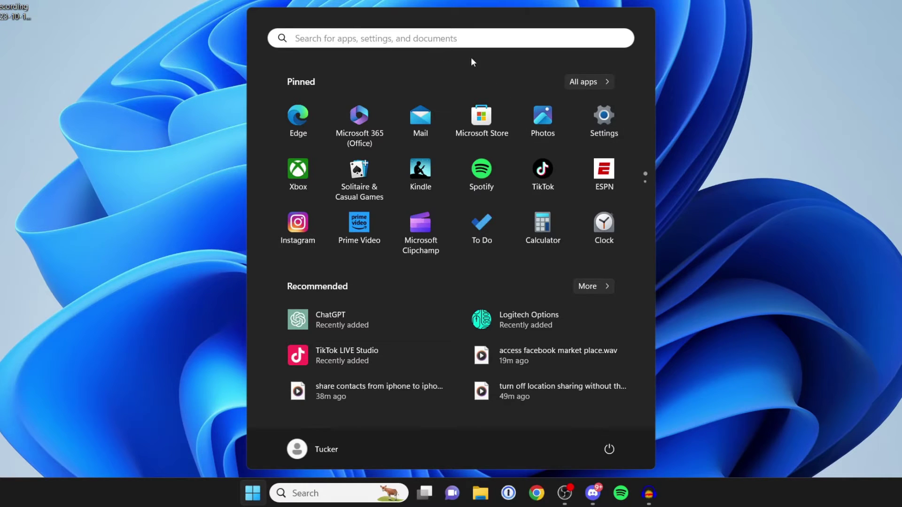
left_click(603, 120)
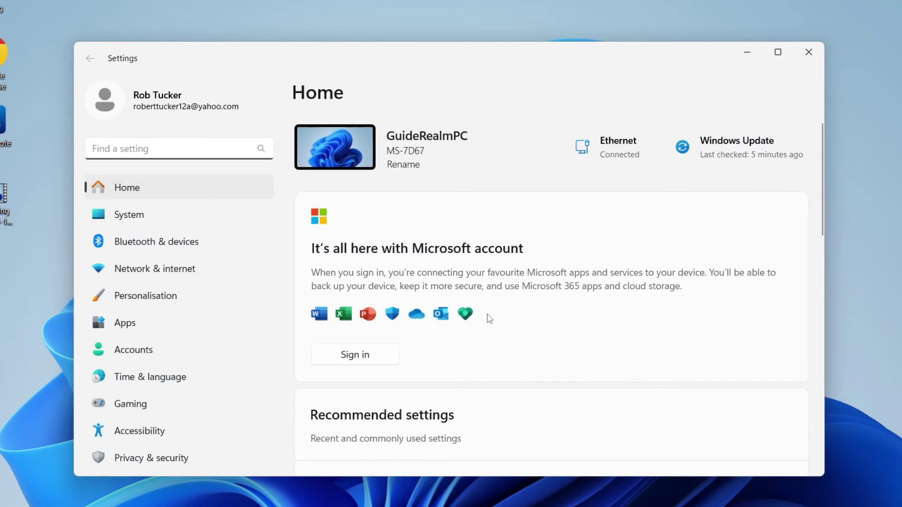
- Go to System › Activation, where Windows 11 Home shows as Active
left_click(136, 218)
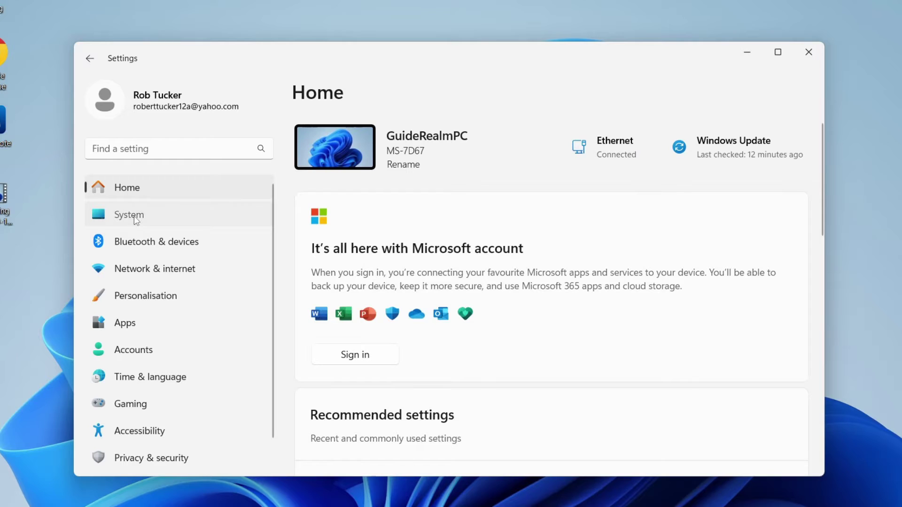
scroll(380, 305, "down", 5)
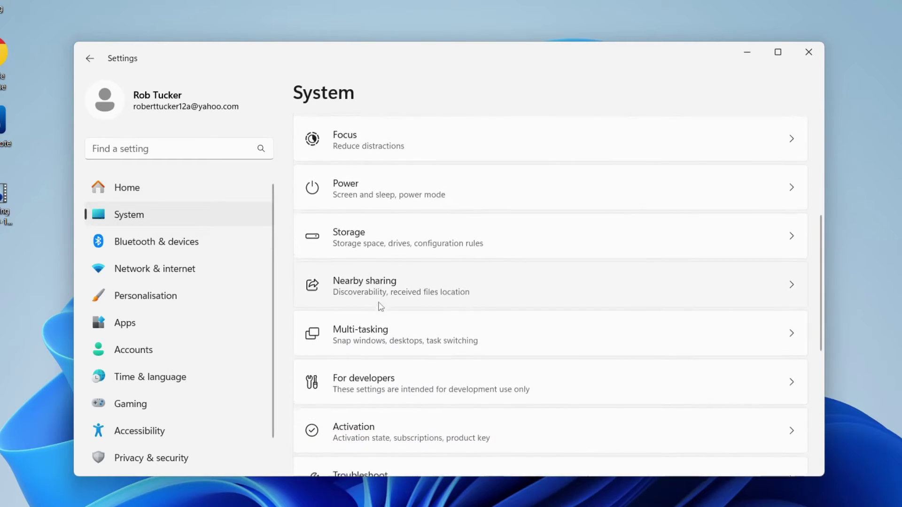
scroll(379, 305, "down", 3)
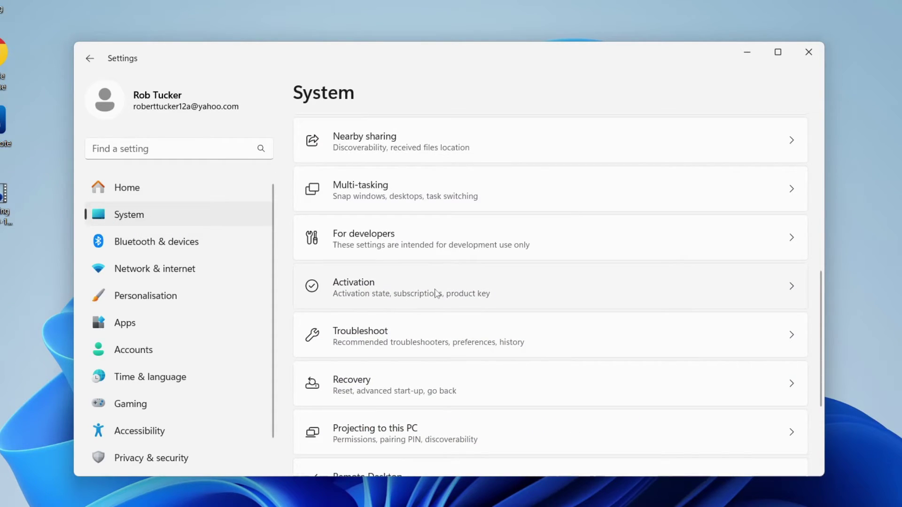
left_click(437, 292)
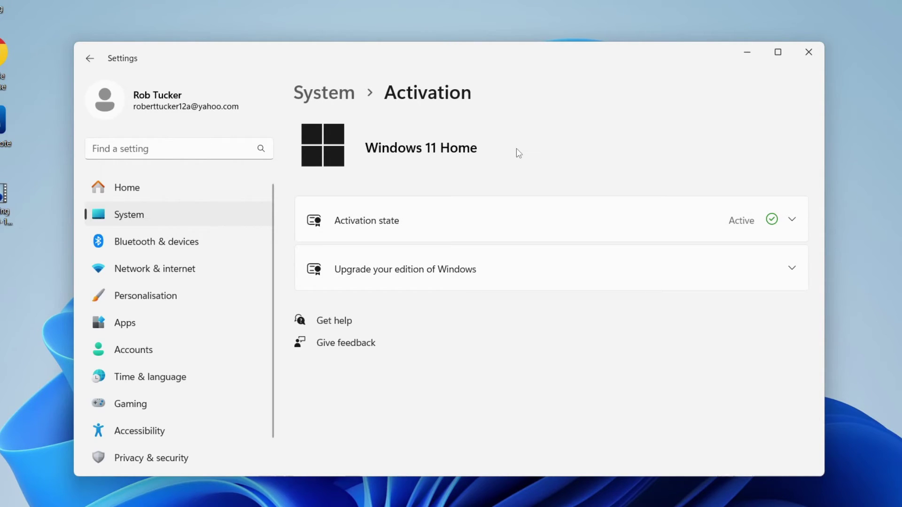
- Expand Activation state and Upgrade your edition to show the digital licence and Pro upgrade options
left_click(405, 222)
left_click(405, 303)
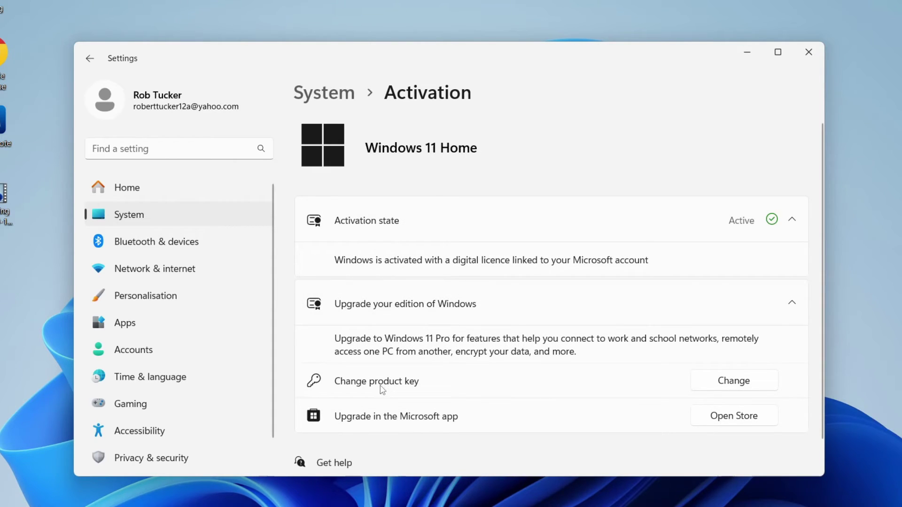
- Open the Change product key dialog and submit it empty, producing the key-didn't-work error
left_click(711, 385)
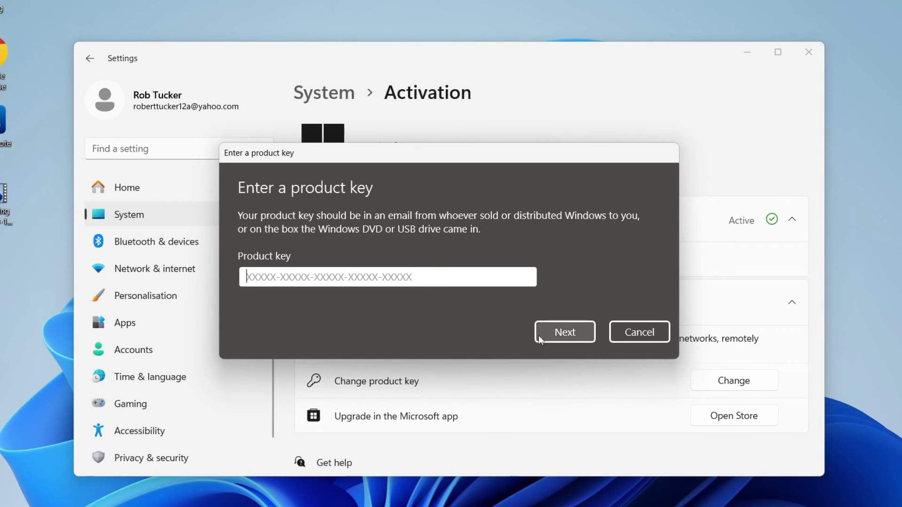
left_click(564, 332)
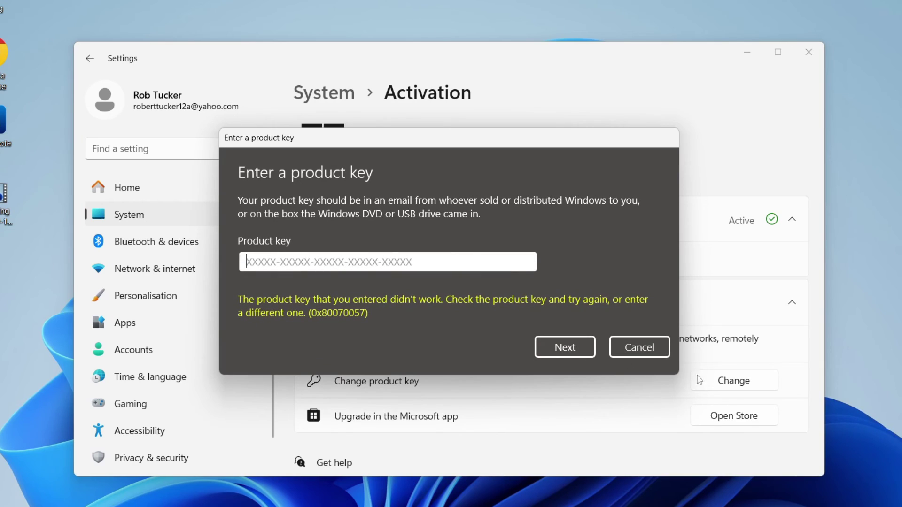